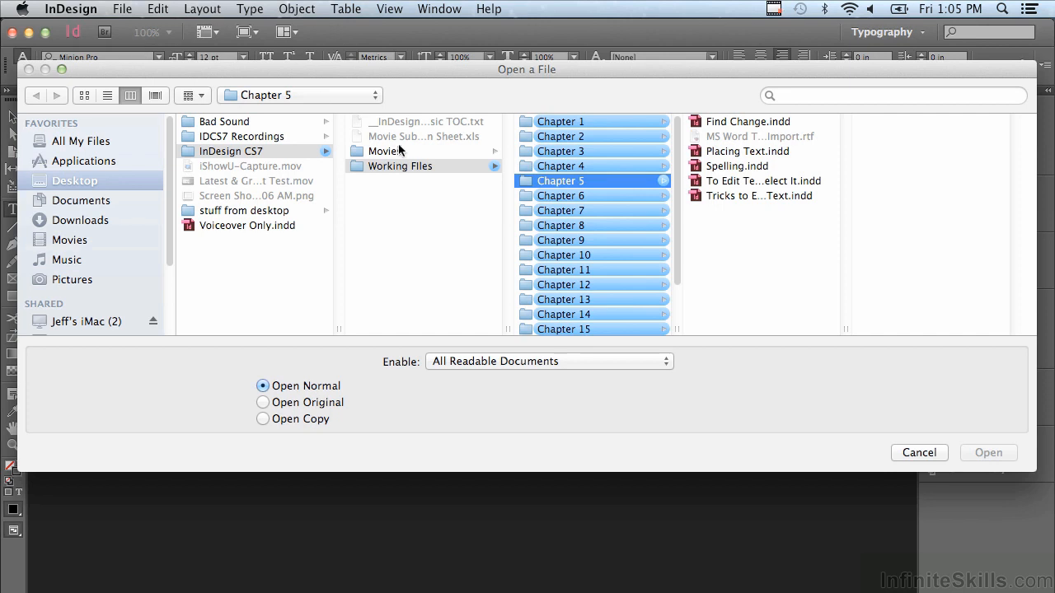
Step: Open the Tricks to Editing Text.indd document from the Chapter 5 folder of the working files
left_click(404, 167)
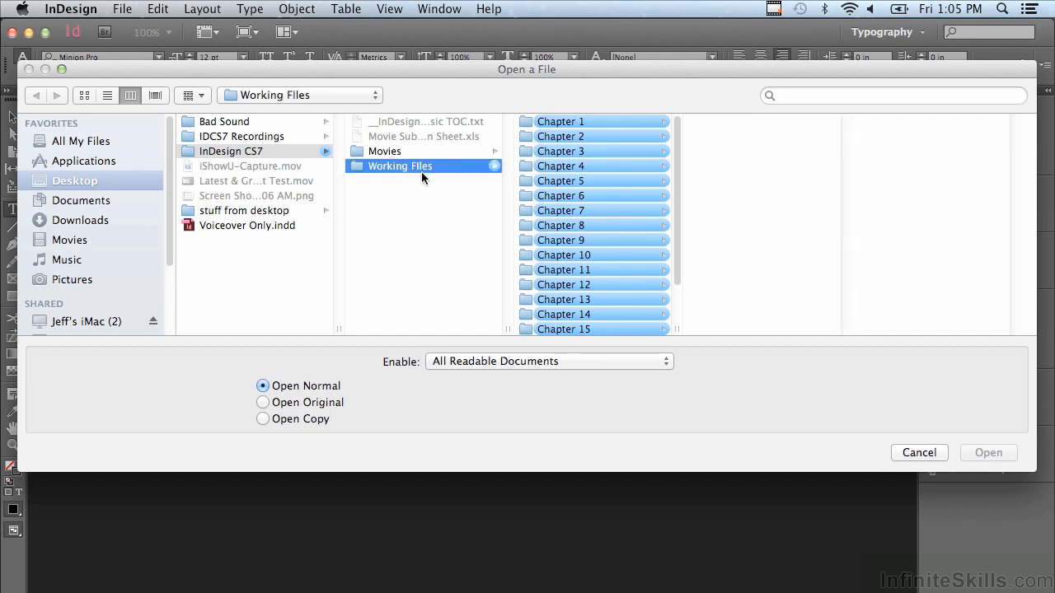
left_click(581, 183)
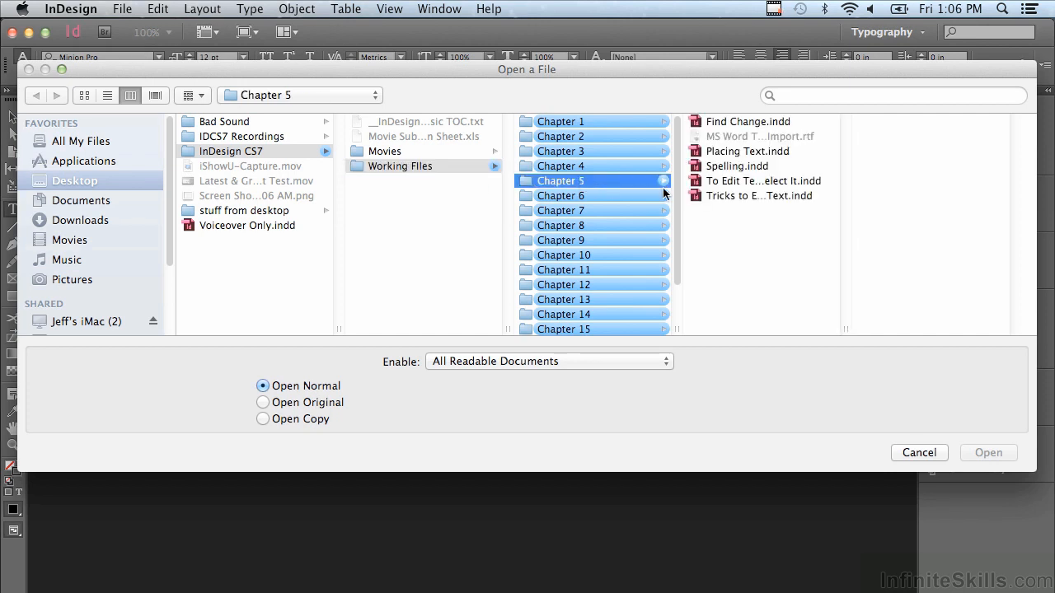
left_click(728, 197)
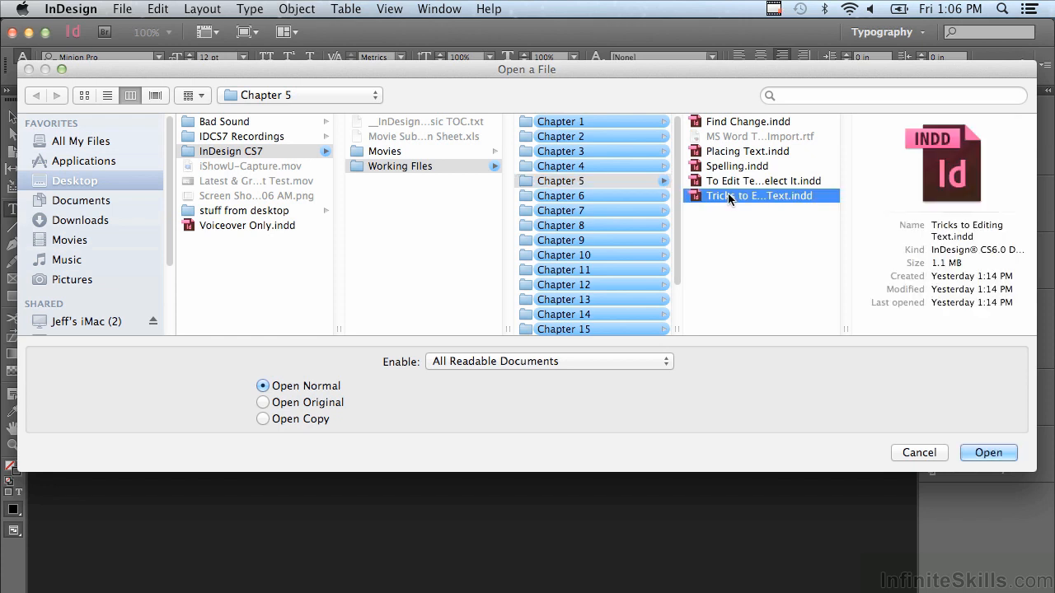
left_click(988, 453)
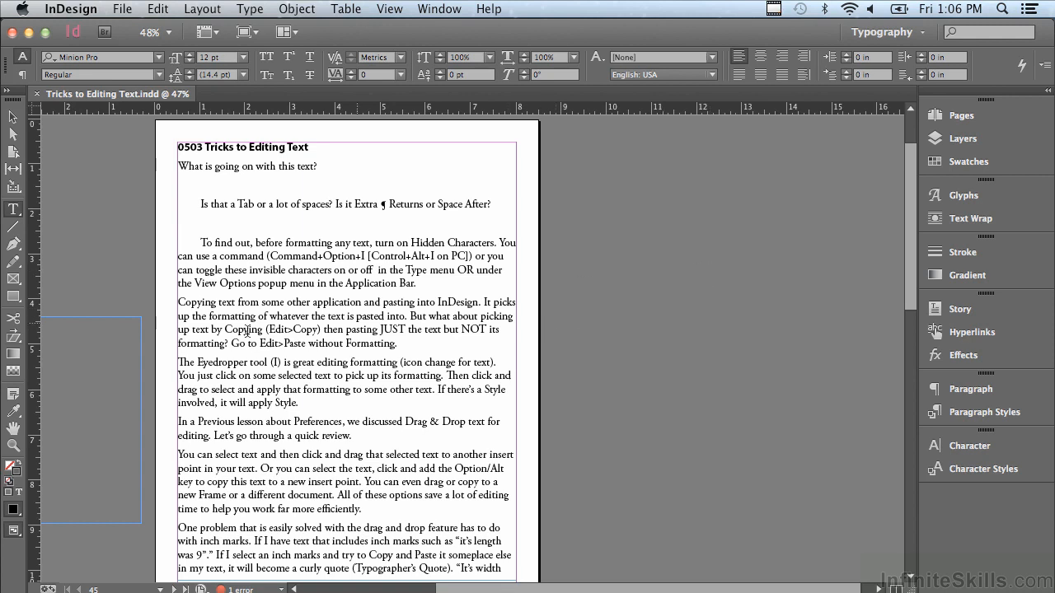
Step: Show the hidden characters in the text at the top of the page
left_click(13, 446)
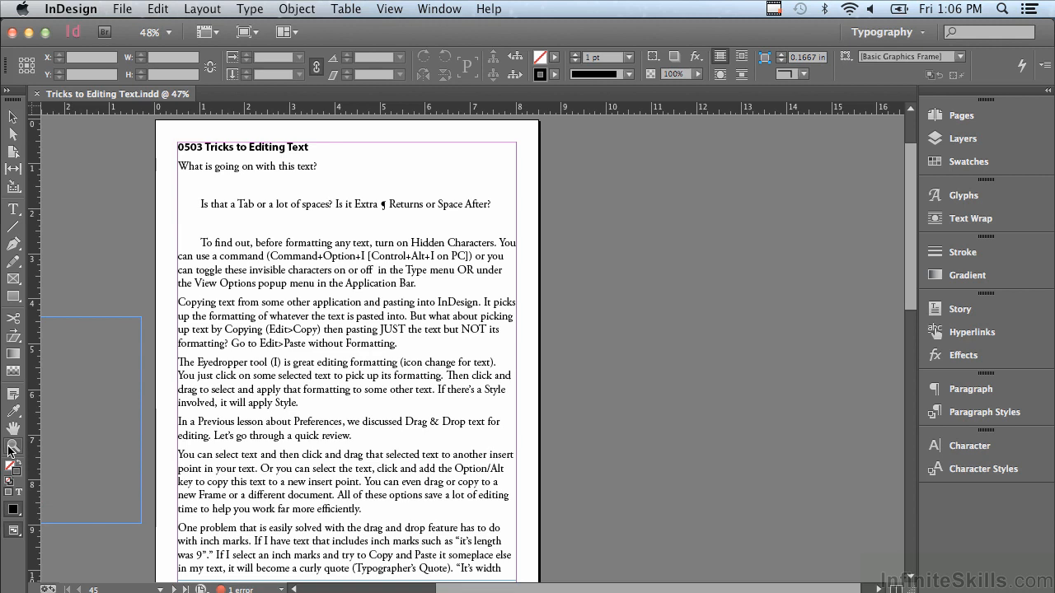
left_click(11, 449)
left_click_drag(54, 122, 548, 362)
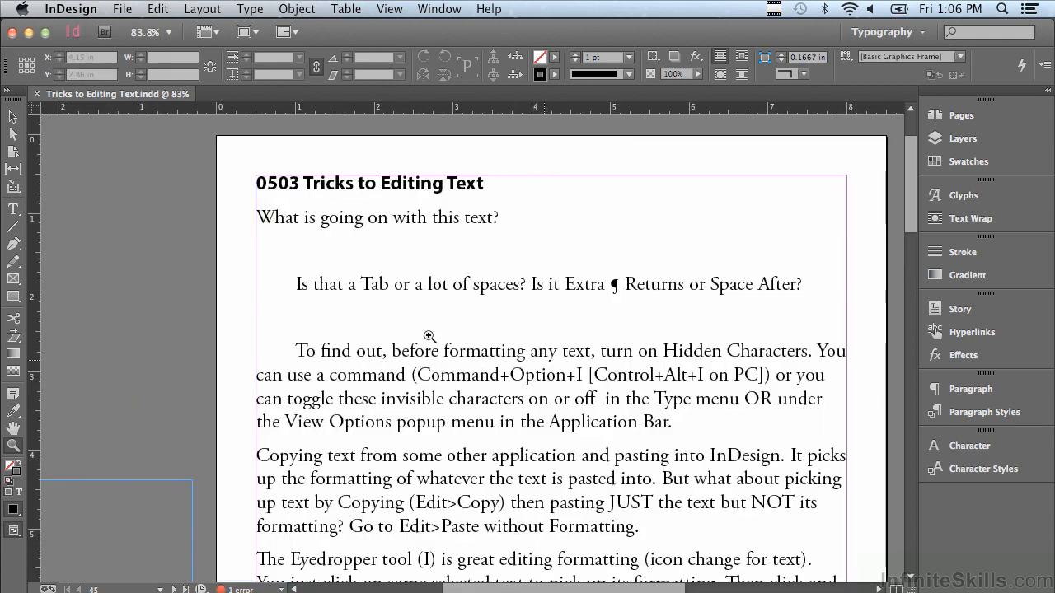
left_click(14, 210)
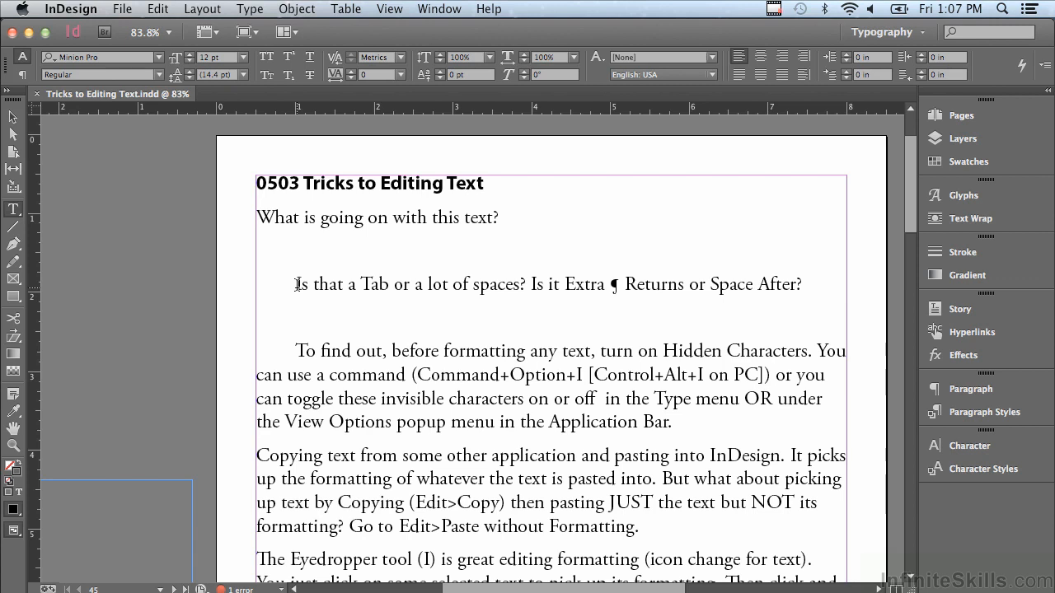
left_click(247, 10)
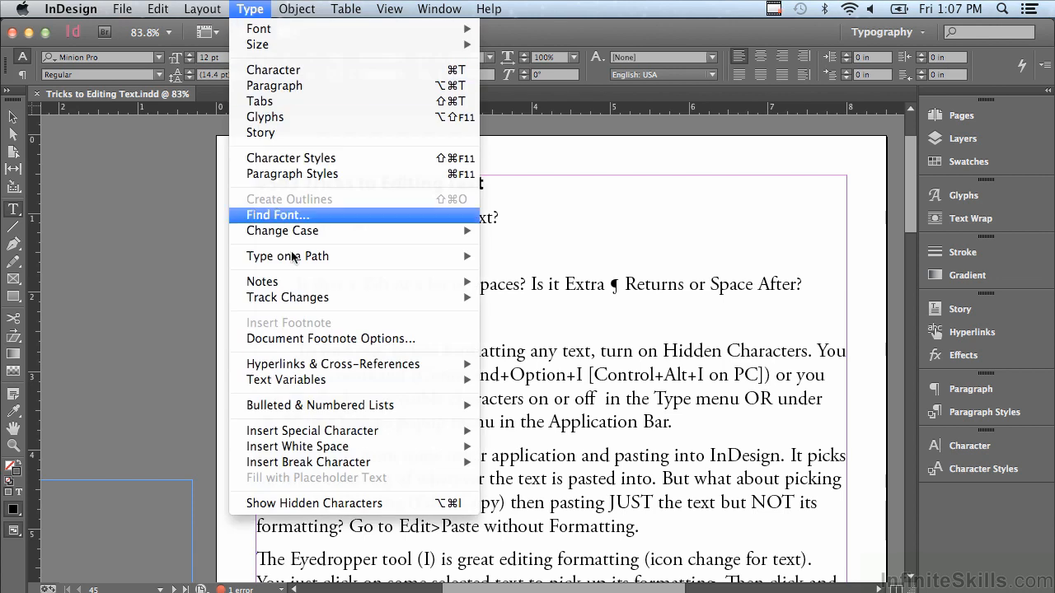
left_click(308, 502)
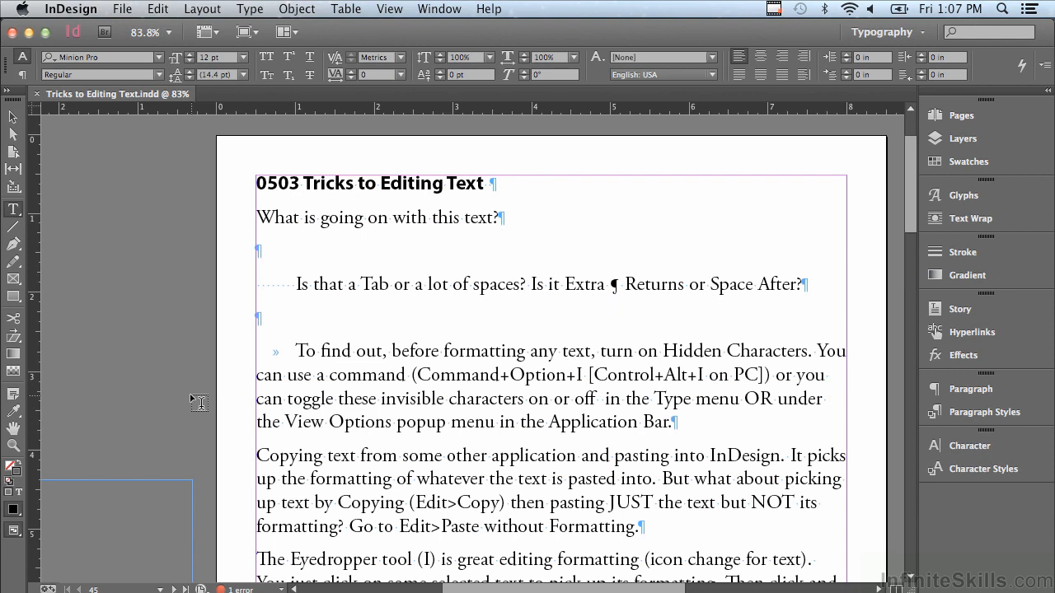
Step: Turn the hidden characters off and back on
left_click(204, 35)
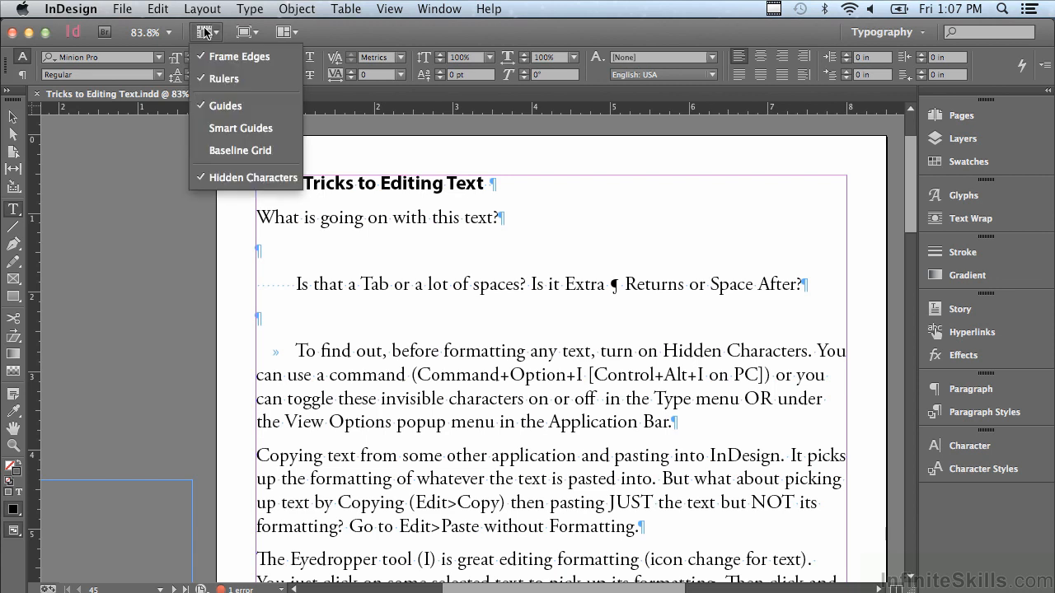
left_click(229, 180)
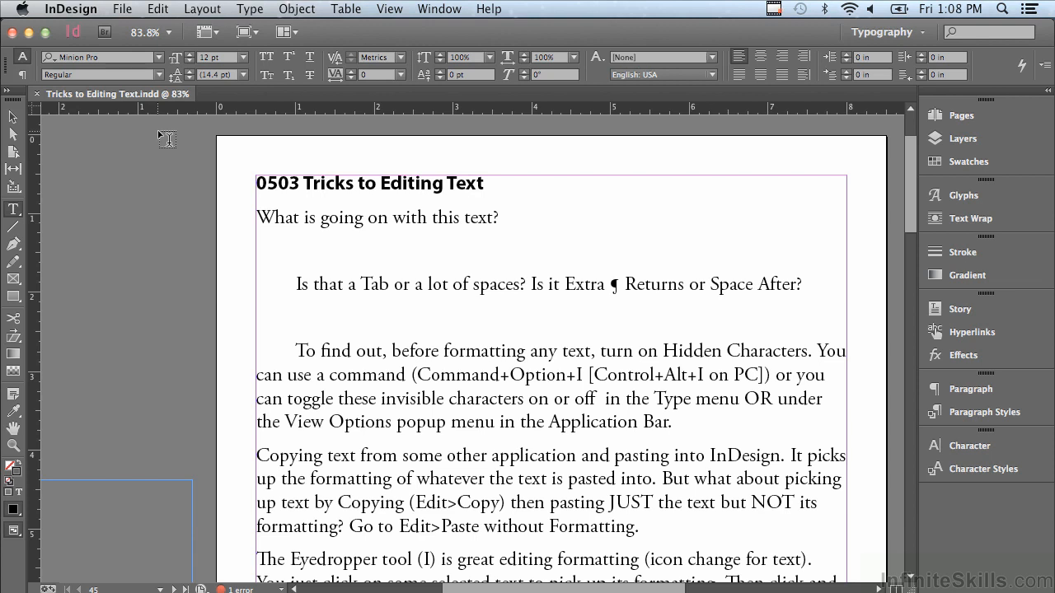
key("cmd+alt+i")
key("cmd+alt+i")
key("super+alt+i")
Step: Examine the indents before "Is that a Tab" and "To find out" by selecting their hidden characters
left_click(264, 244)
left_click_drag(296, 284, 237, 286)
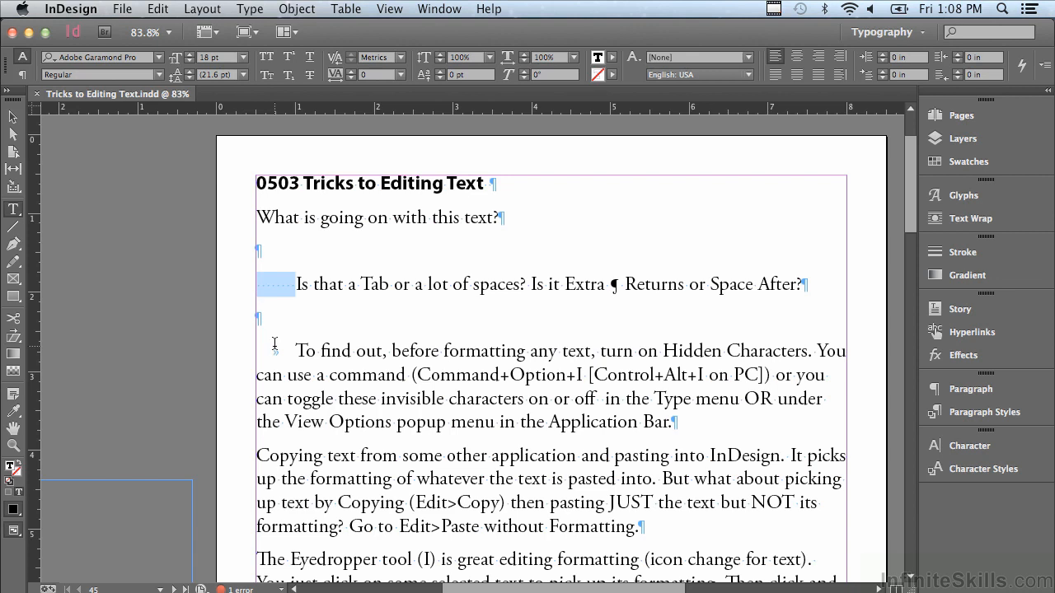
left_click(300, 350)
left_click_drag(300, 350, 252, 349)
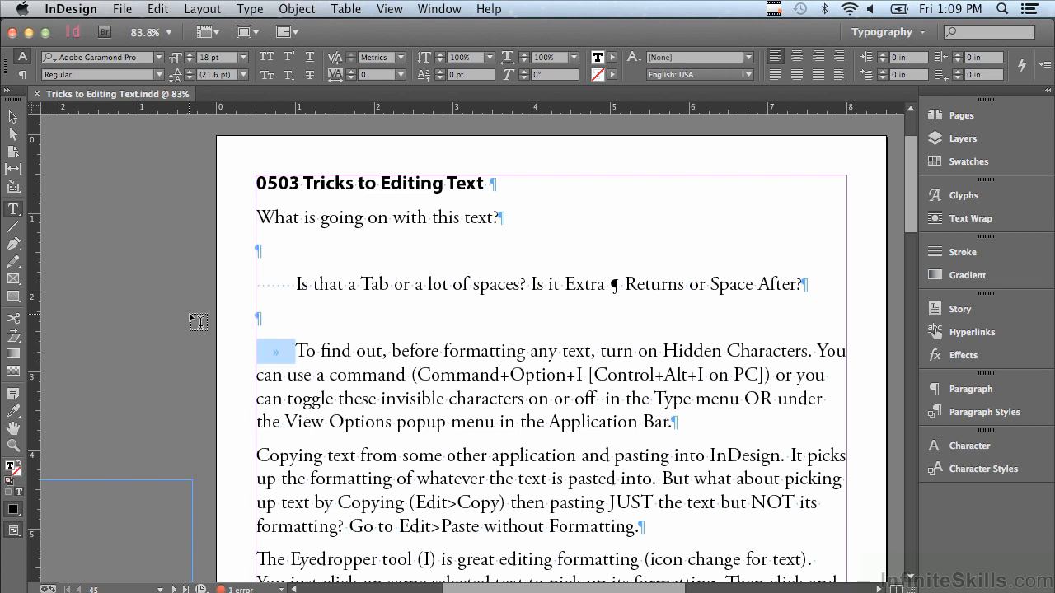
Step: Switch to TextEdit and copy the line "Copy and Paste This Text."
key("super+Tab")
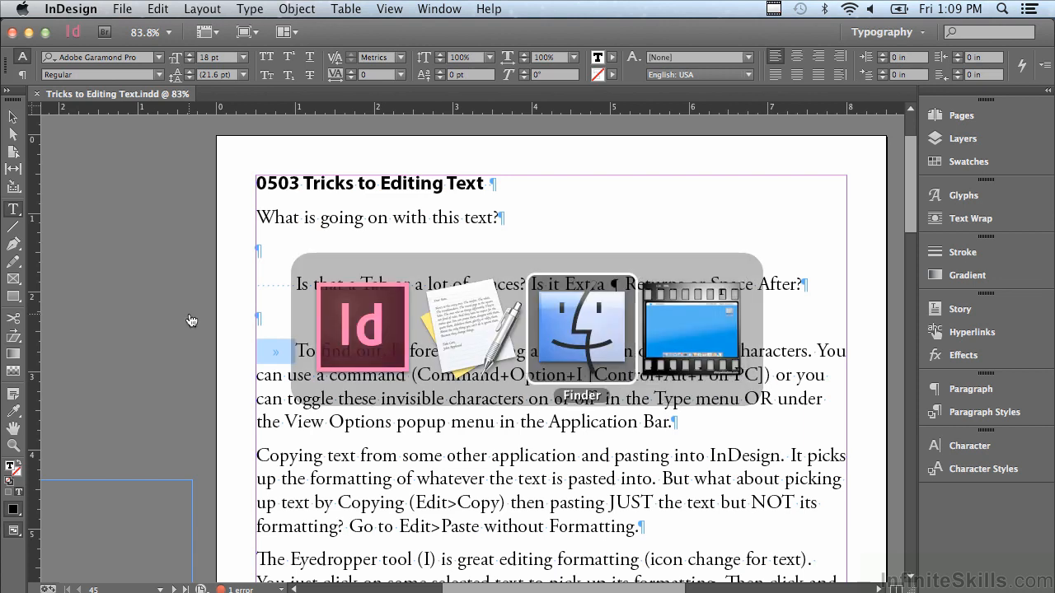
left_click_drag(353, 180, 549, 203)
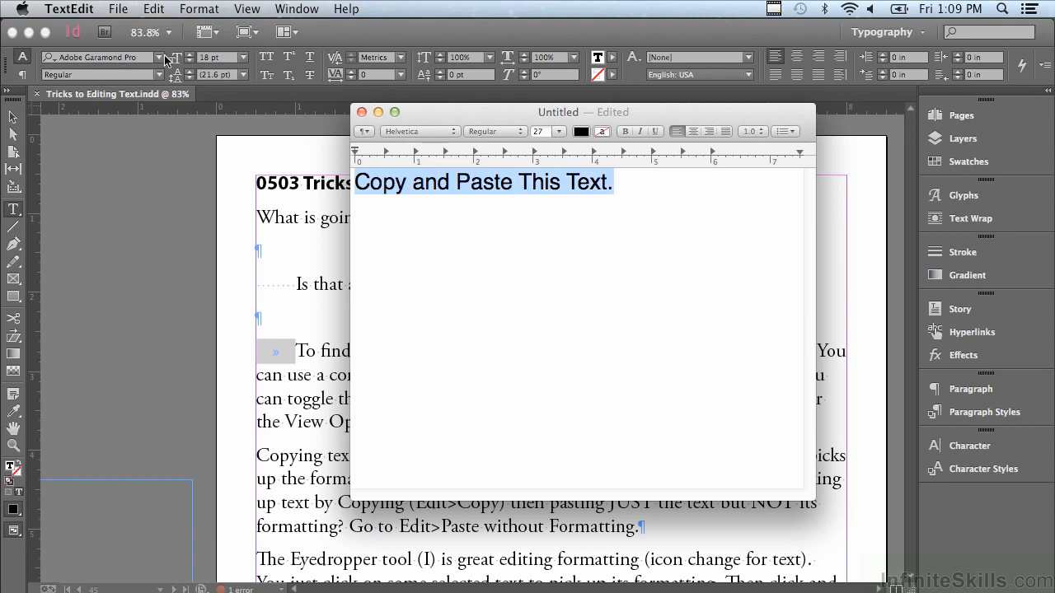
left_click(156, 9)
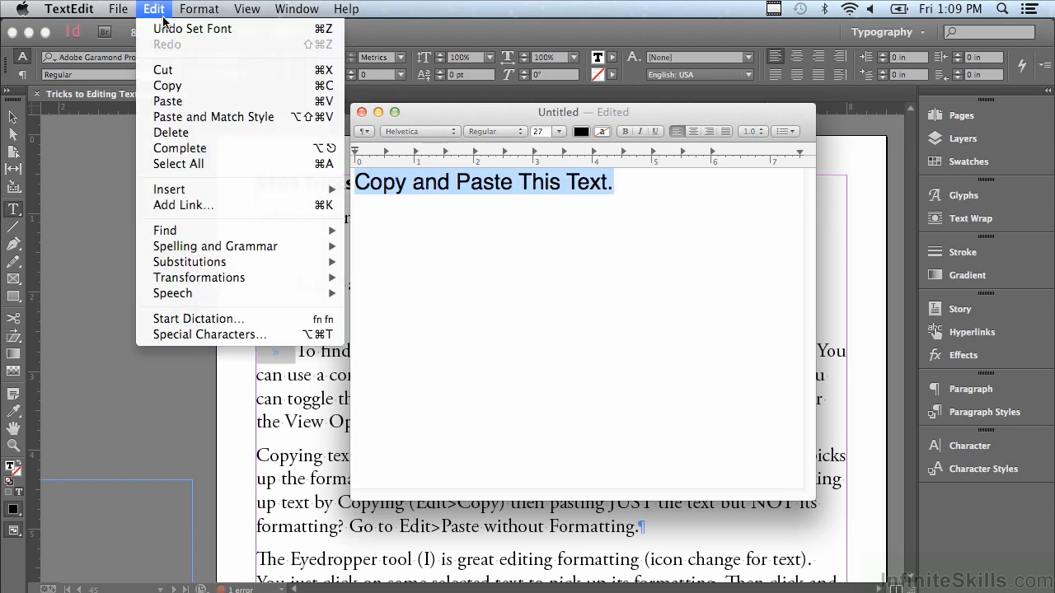
left_click(178, 86)
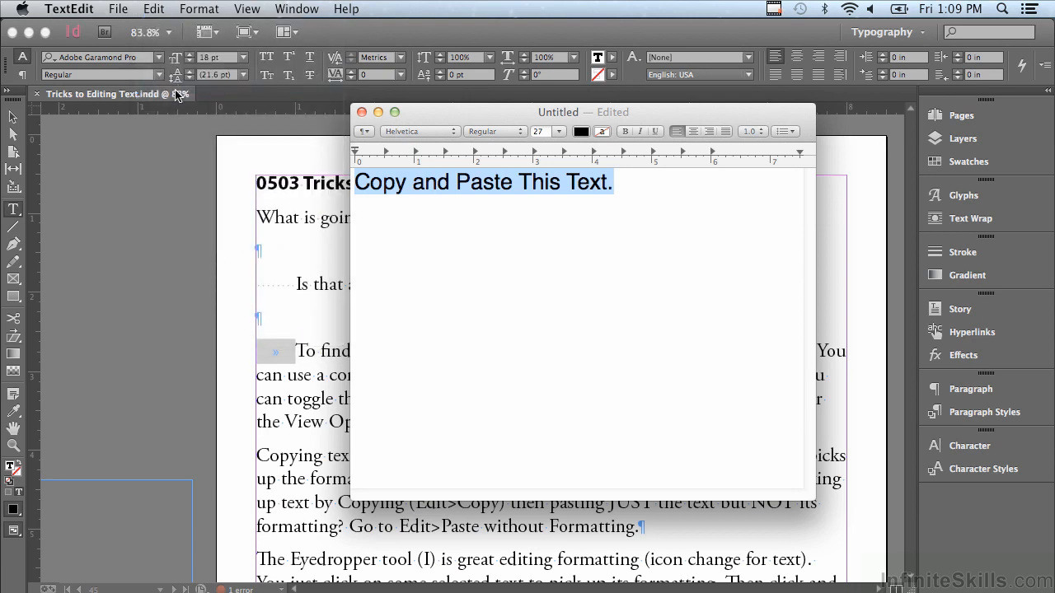
Step: Return to InDesign and paste the copied line, preceded by a space, after "Space After?"
left_click(178, 148)
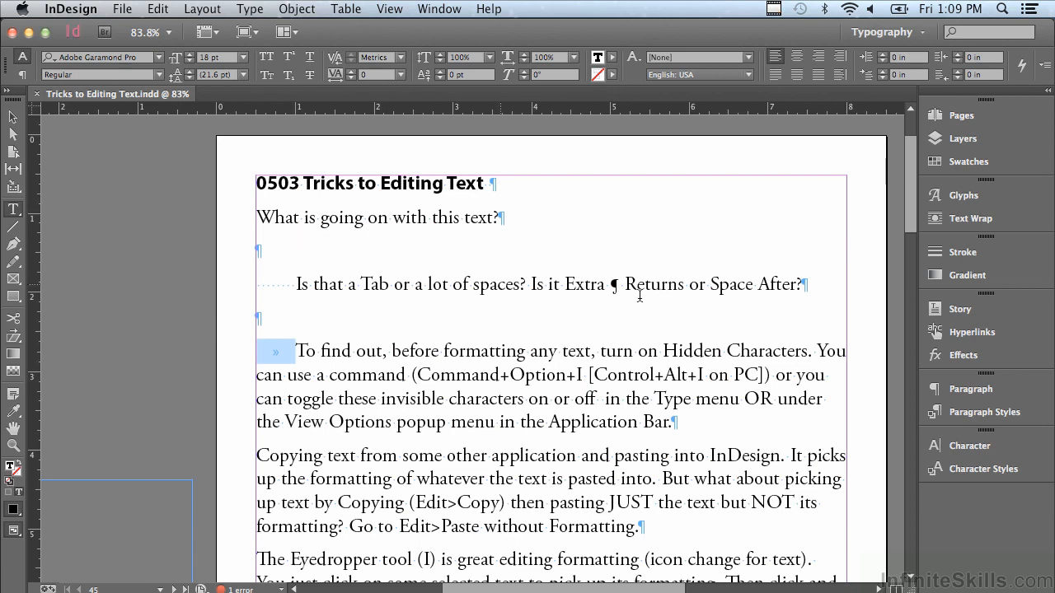
left_click(805, 285)
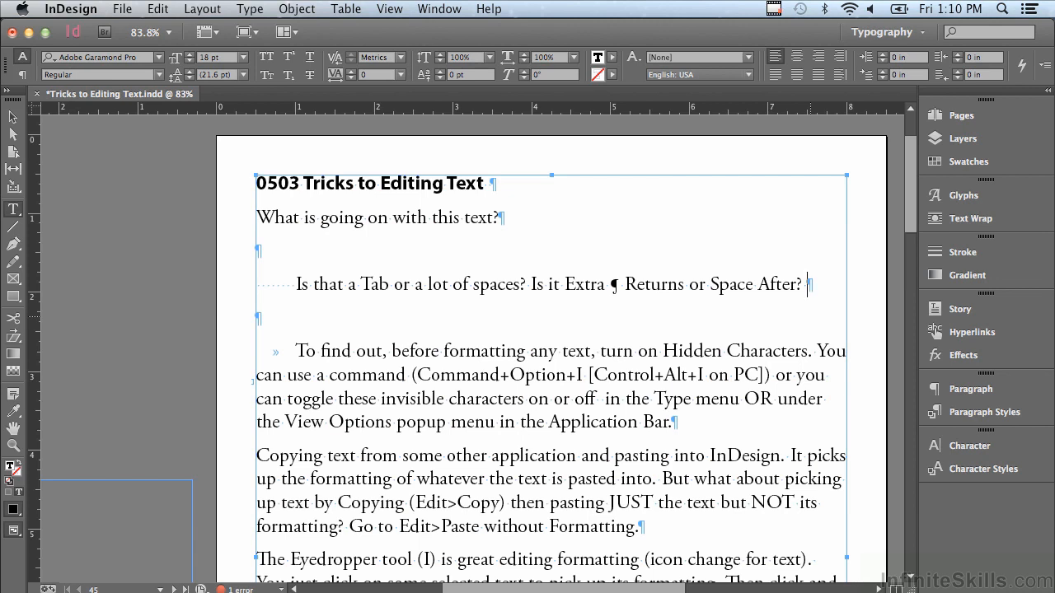
key("super+v")
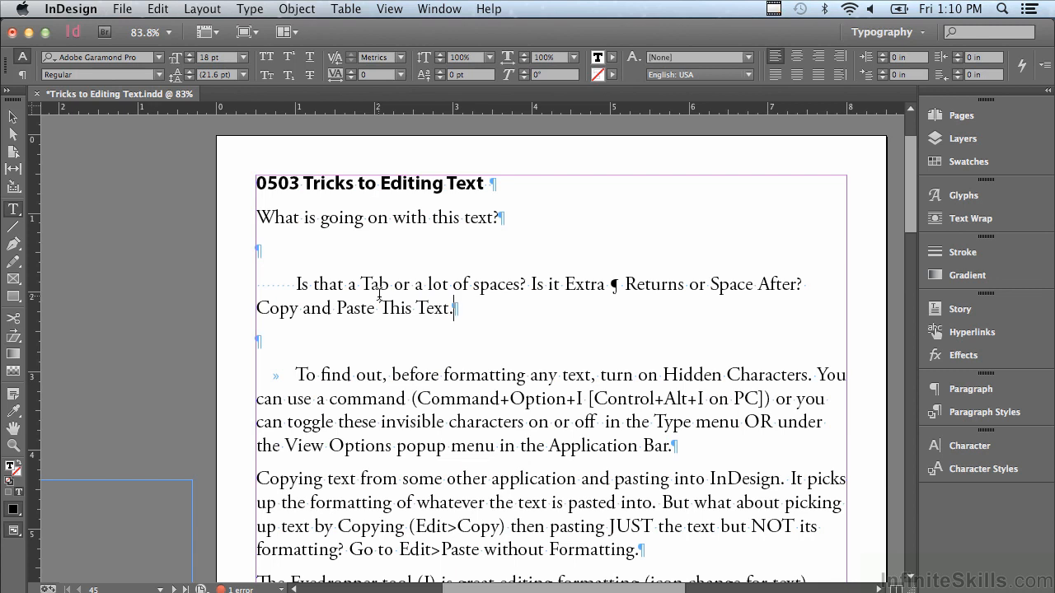
Step: Copy the heading "0503 Tricks to Editing Text" and paste it without formatting after "Copy and Paste This Text."
left_click_drag(259, 184, 509, 190)
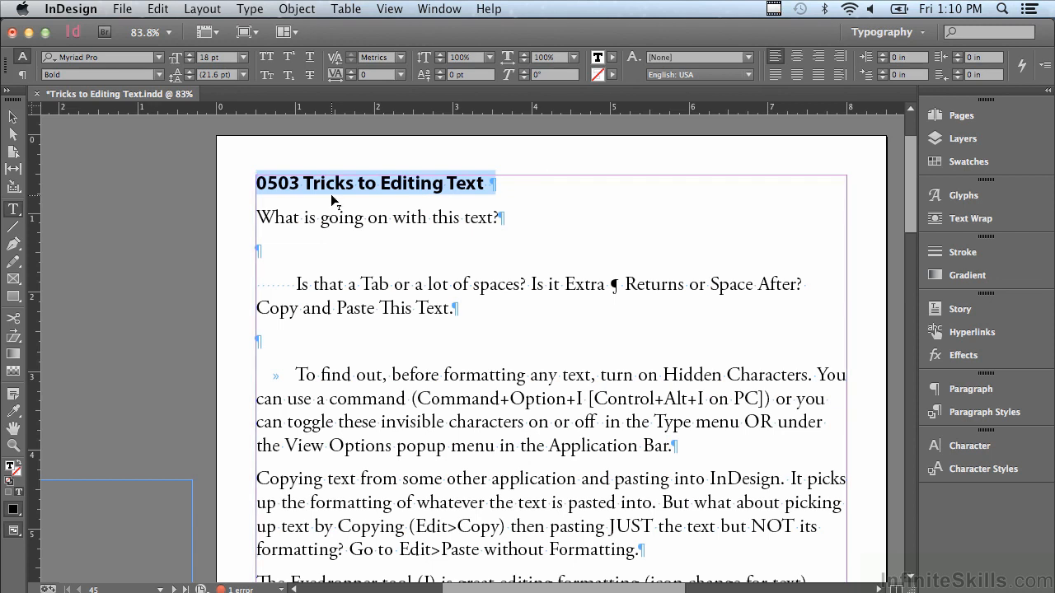
left_click(462, 312)
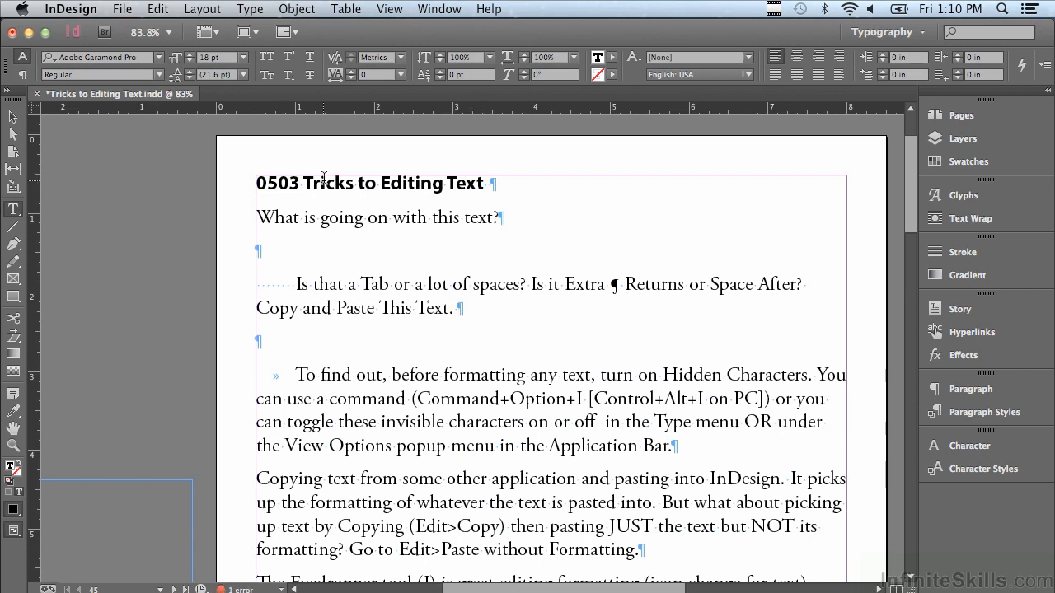
left_click(154, 9)
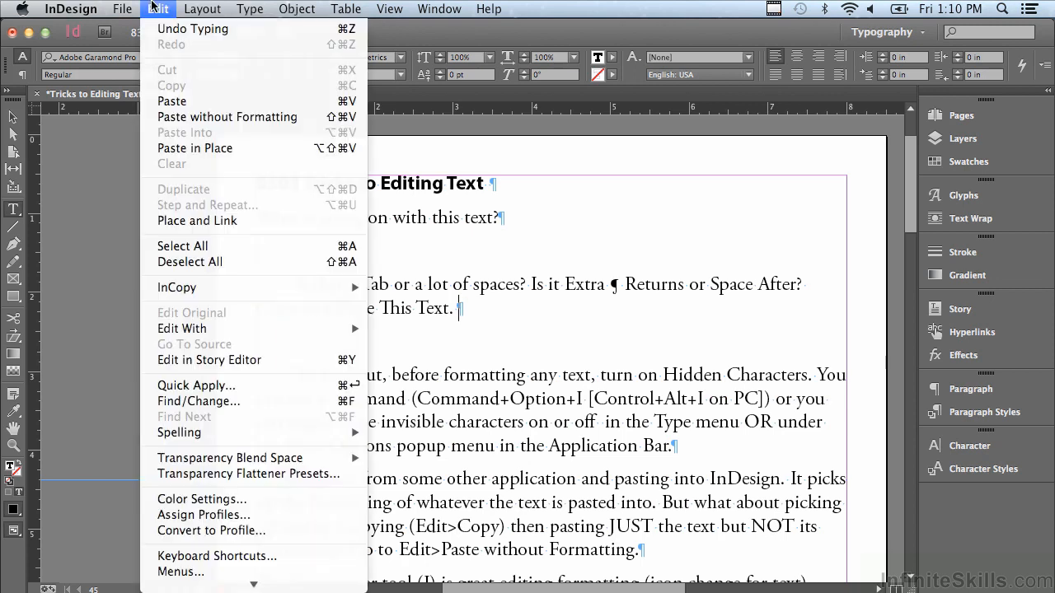
left_click(176, 117)
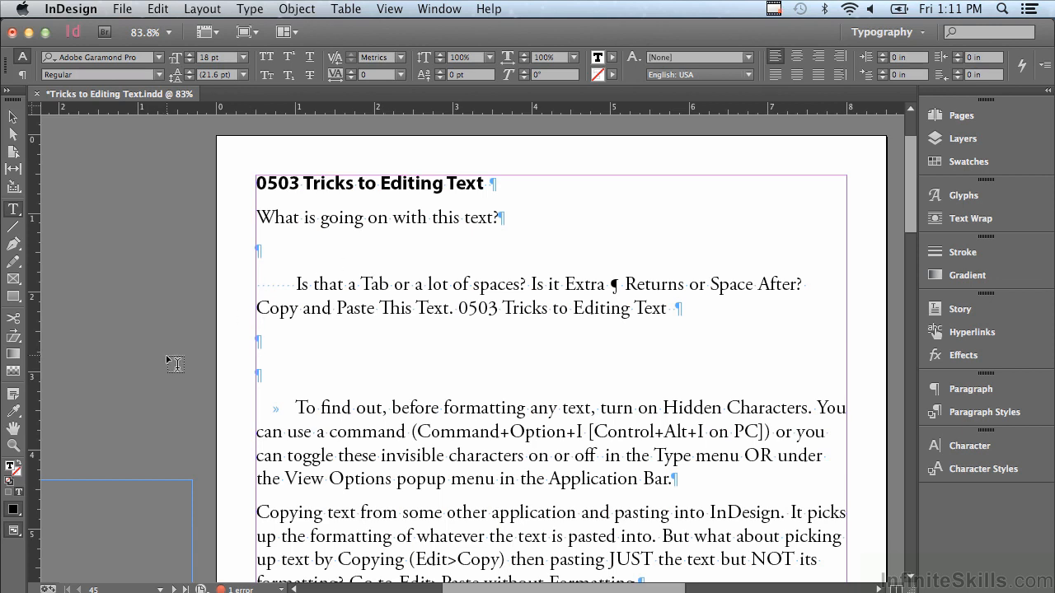
Step: Apply the bold heading's formatting to the line "What is going on with this text?" with the Eyedropper tool
left_click(12, 412)
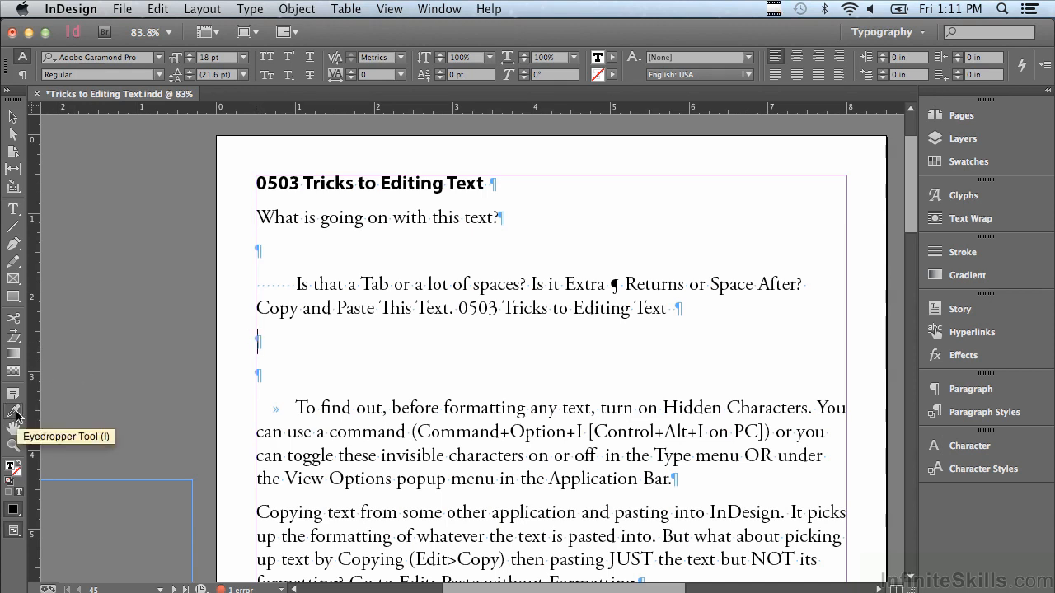
left_click(257, 179)
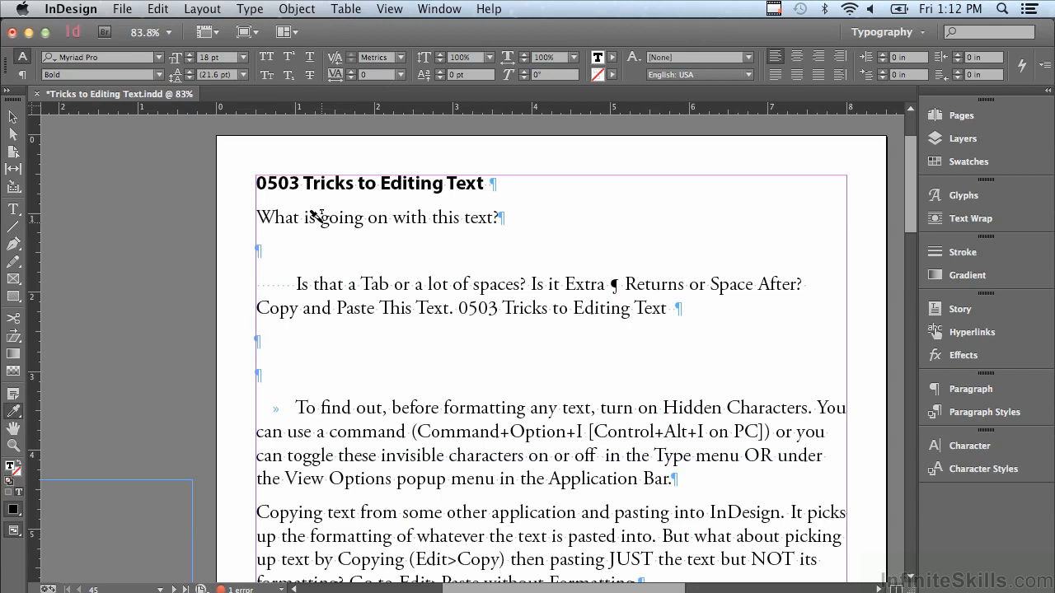
left_click(257, 216)
left_click_drag(254, 212, 513, 219)
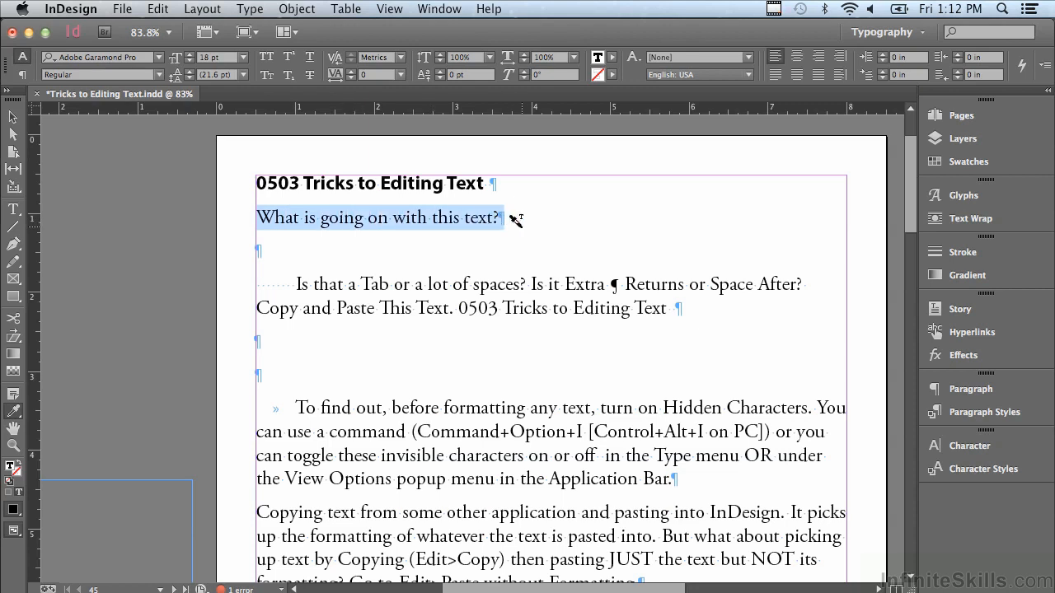
left_click_drag(515, 219, 514, 216)
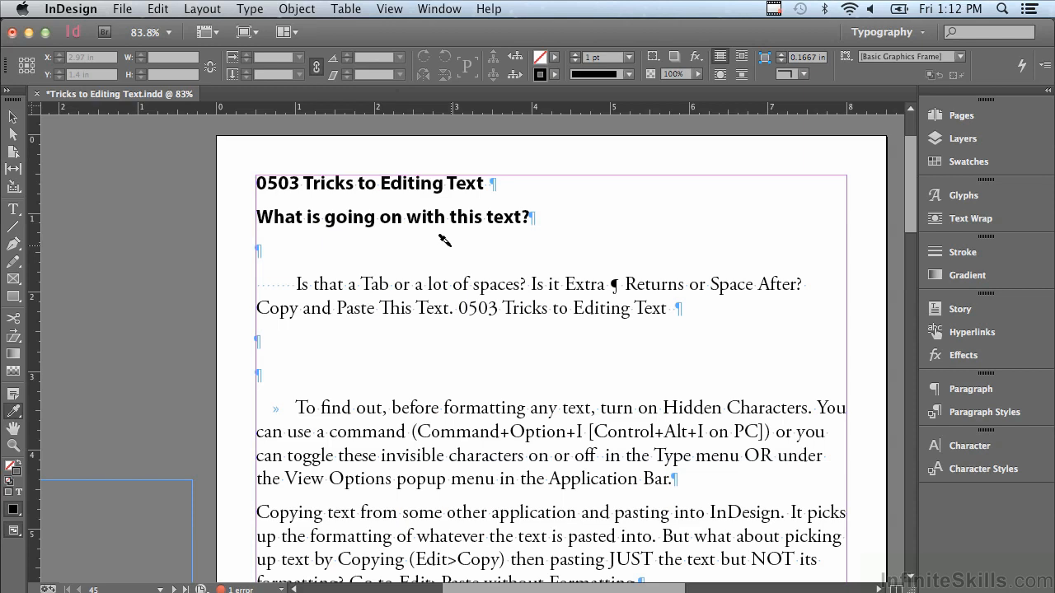
Step: Check the Drag and Drop Text Editing options in the Type preferences and close the dialog
key("super+k")
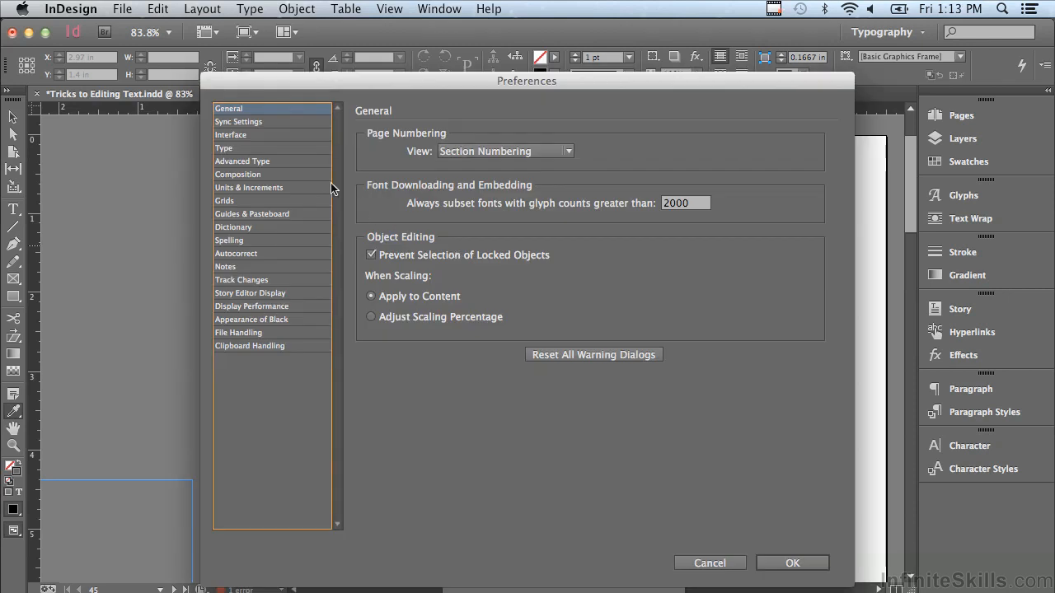
left_click(240, 151)
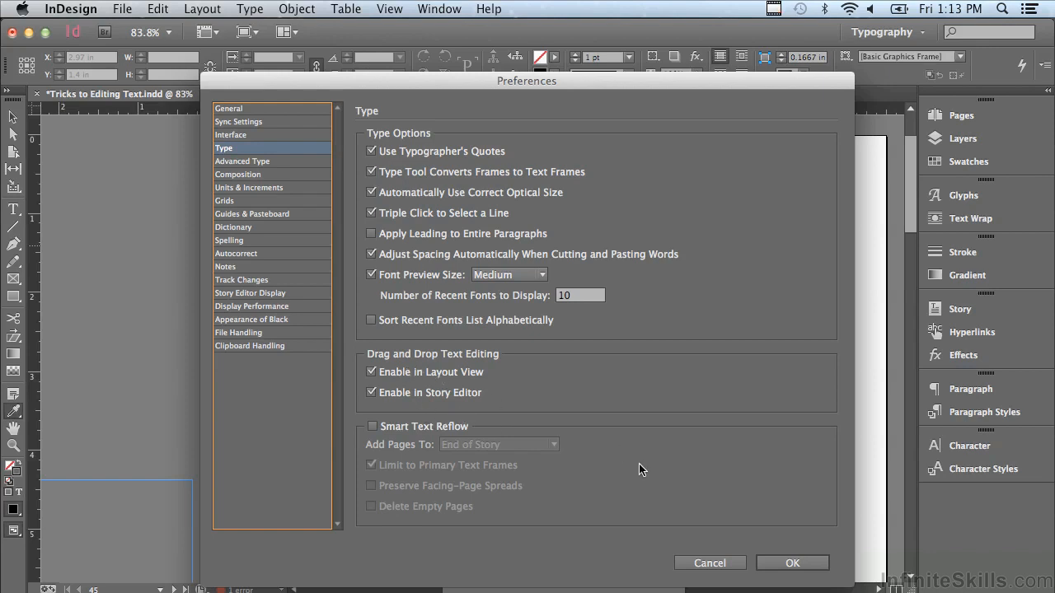
left_click(791, 564)
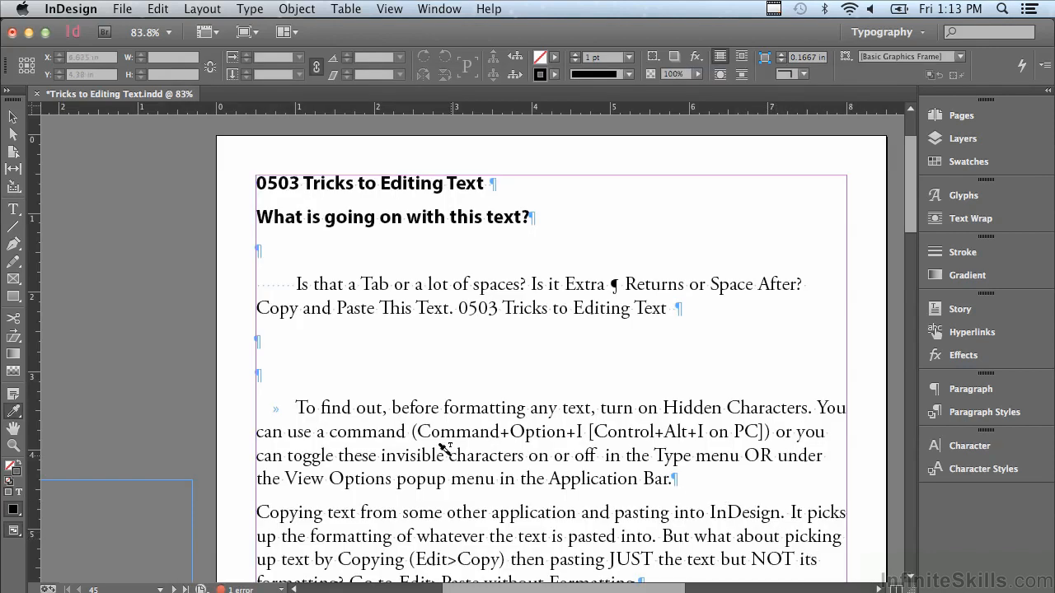
Step: Move the paragraph starting "The Eyedropper tool (I)" below the paragraph starting "In a Previous lesson about Preferences"
left_click(15, 209)
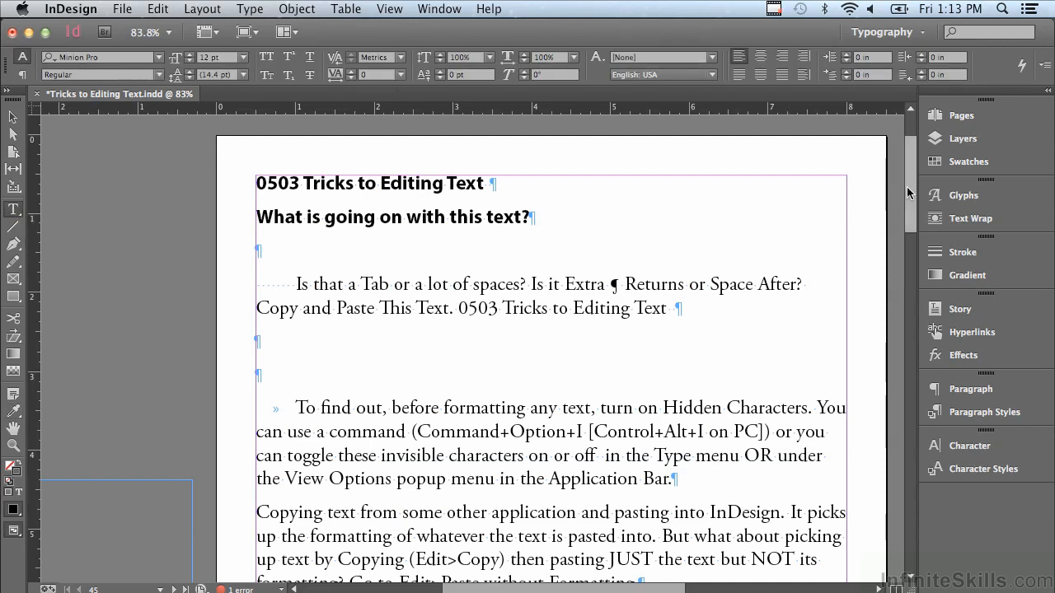
left_click_drag(907, 186, 894, 234)
scroll(894, 234, "down", 5)
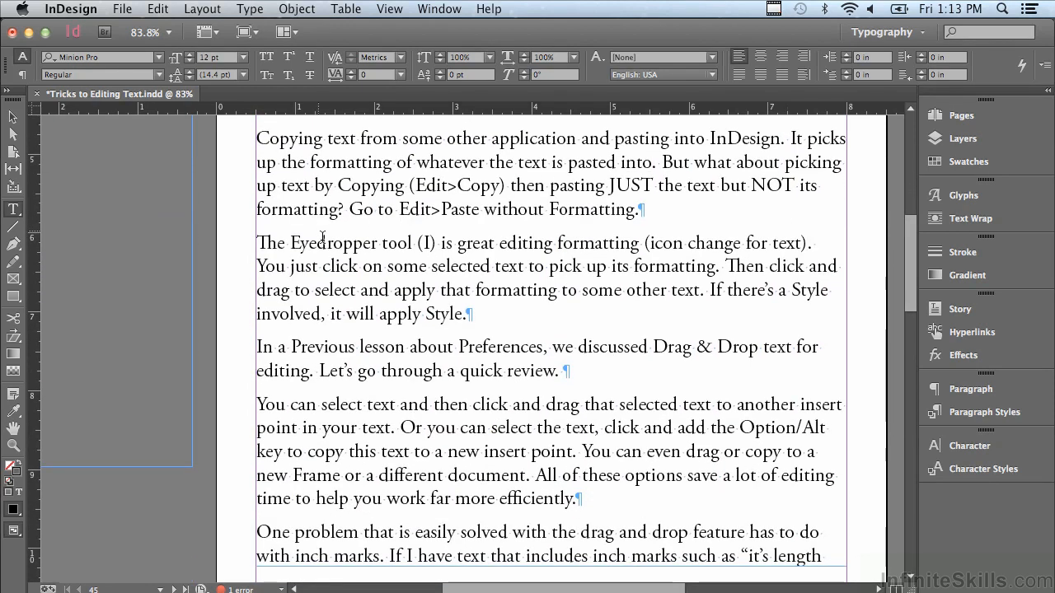
left_click_drag(258, 242, 528, 321)
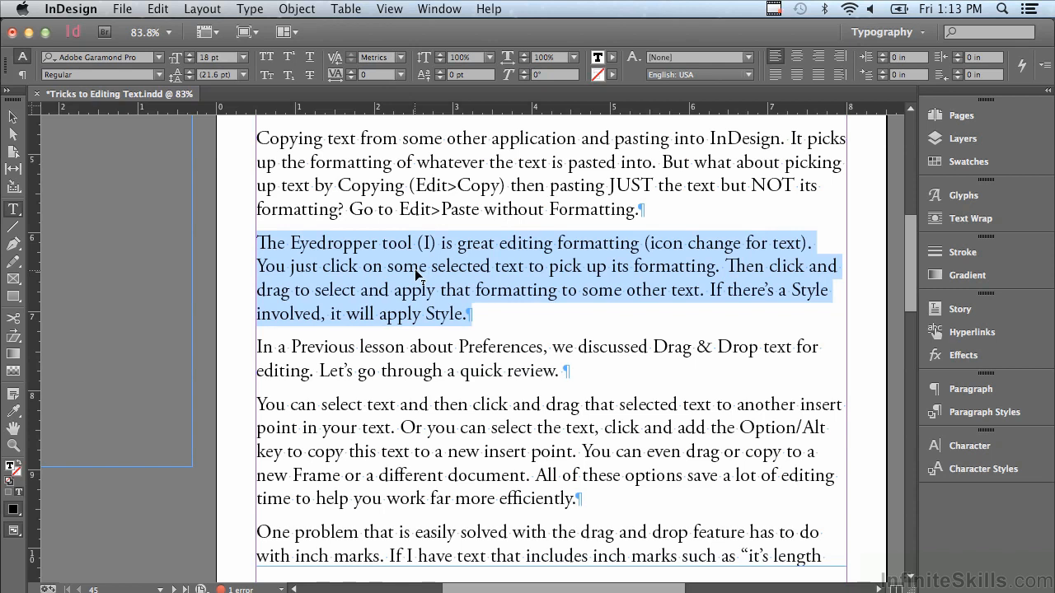
mouse_move(445, 272)
left_mouse_down()
mouse_move(319, 346)
mouse_move(274, 402)
mouse_move(257, 404)
left_mouse_up()
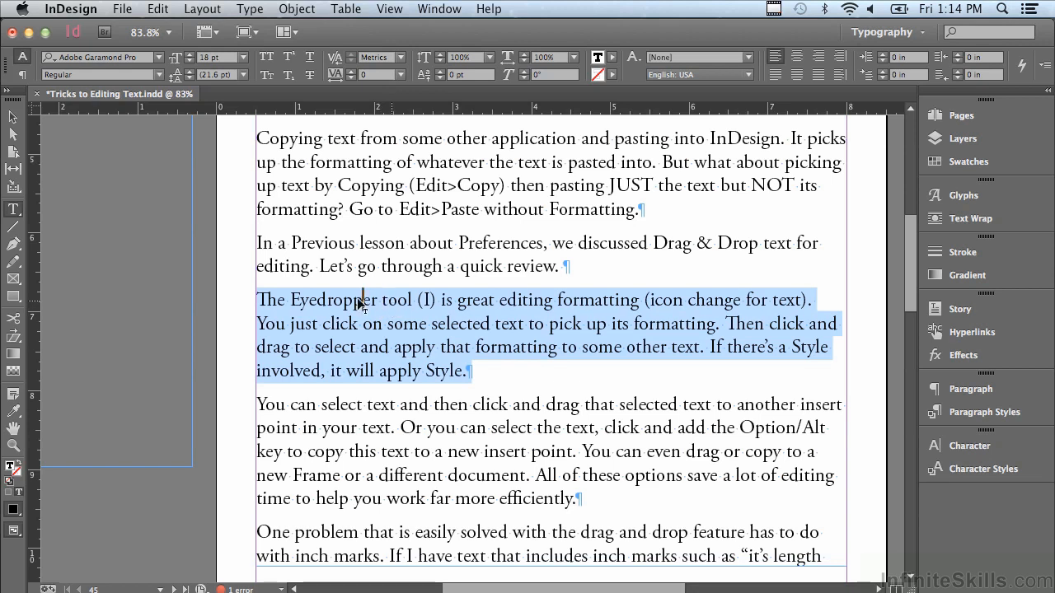
Step: Move the paragraph starting "The Eyedropper tool (I)" into the pasteboard text frame, and copy it back above the paragraph starting "You can select text"
left_click_drag(136, 260, 138, 259)
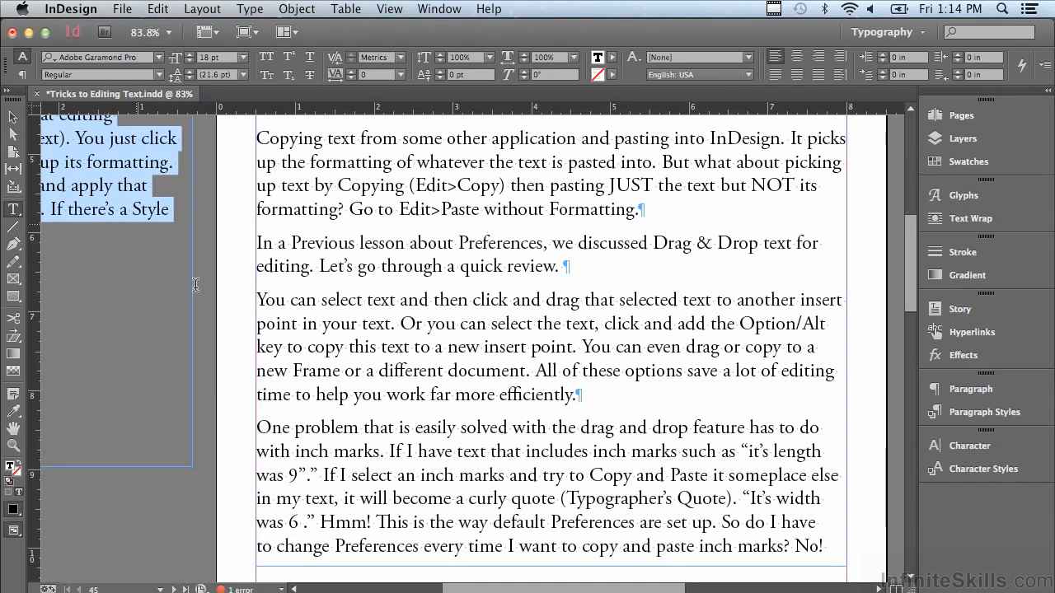
left_click_drag(517, 590, 451, 582)
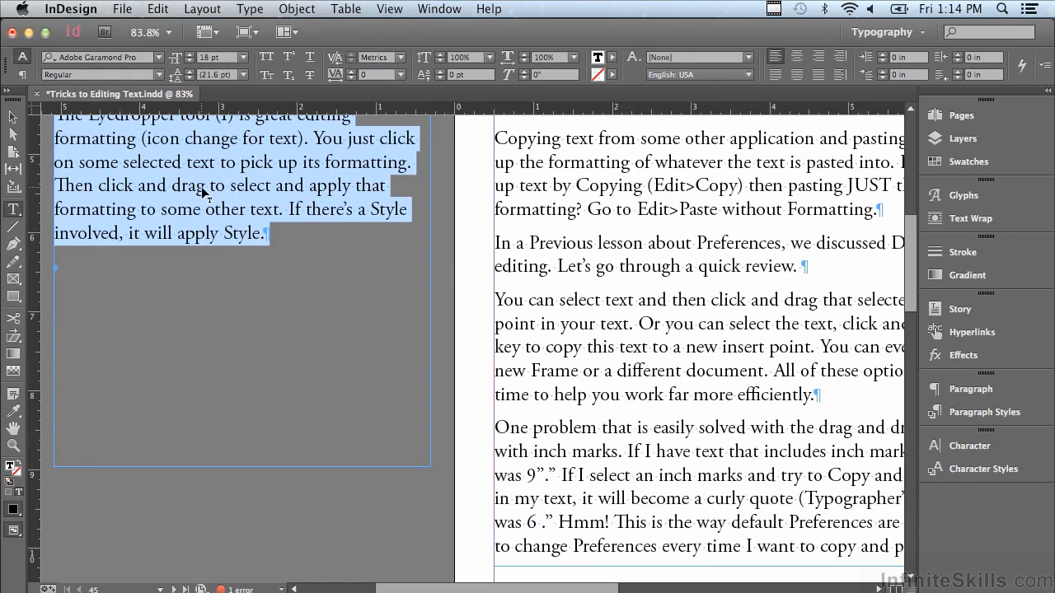
left_click_drag(202, 191, 203, 192)
left_click_drag(204, 191, 500, 305)
left_click_drag(501, 305, 500, 304)
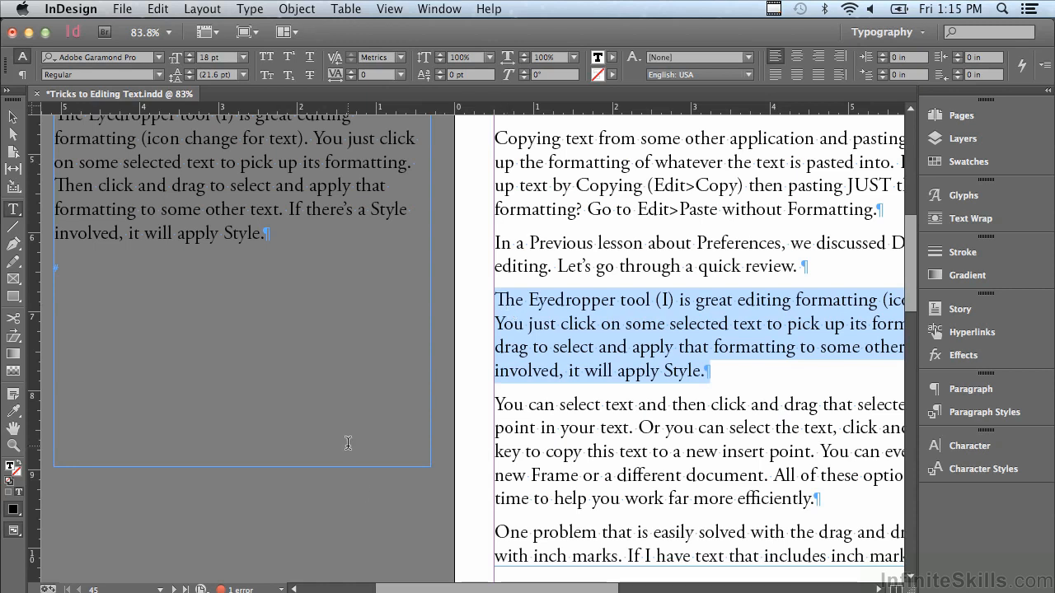
Step: Show the Info text counts for the selected paragraph, and extend the check to the text from "In a Previous lesson" through "far more efficiently."
left_click_drag(396, 588, 482, 583)
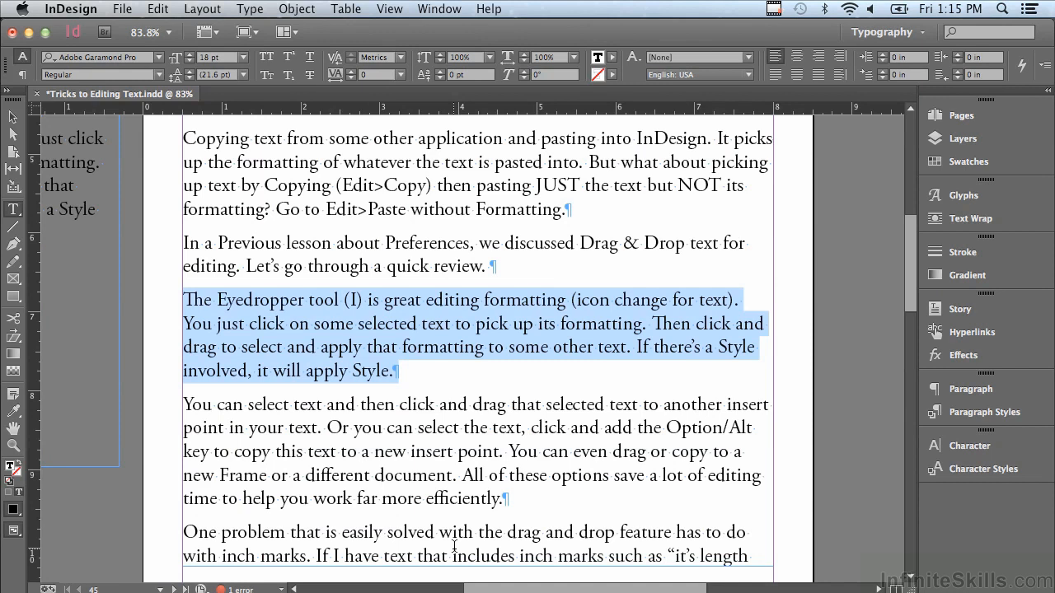
left_click(436, 10)
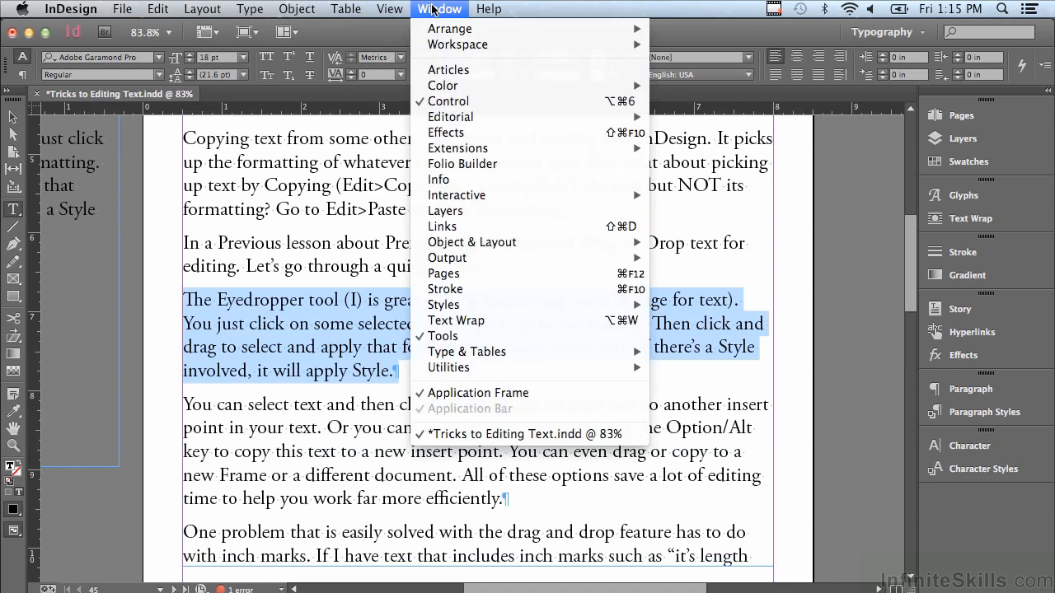
left_click(437, 181)
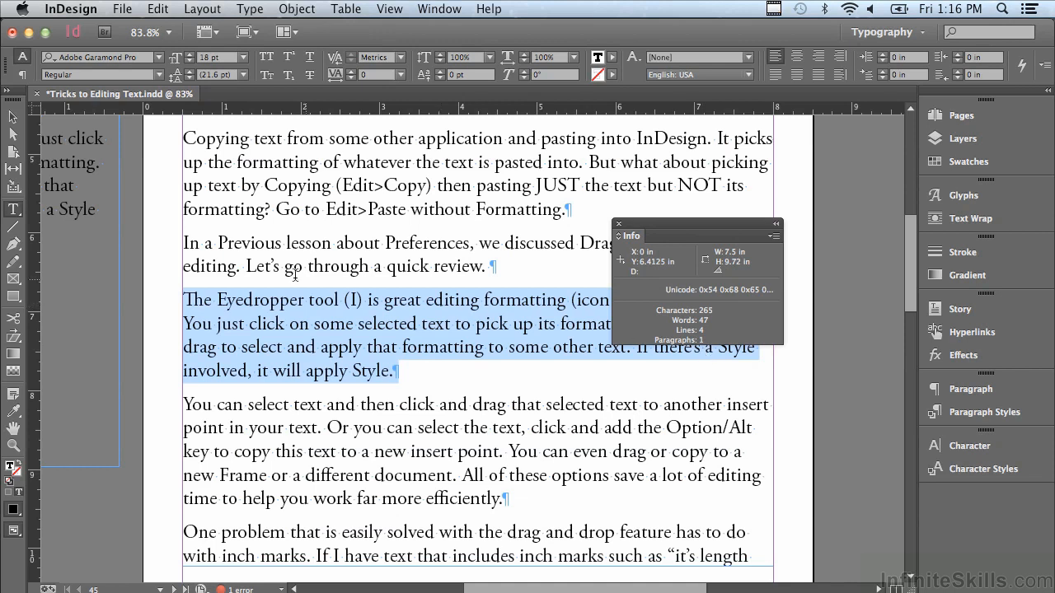
left_click(186, 255)
left_click_drag(185, 255, 657, 509)
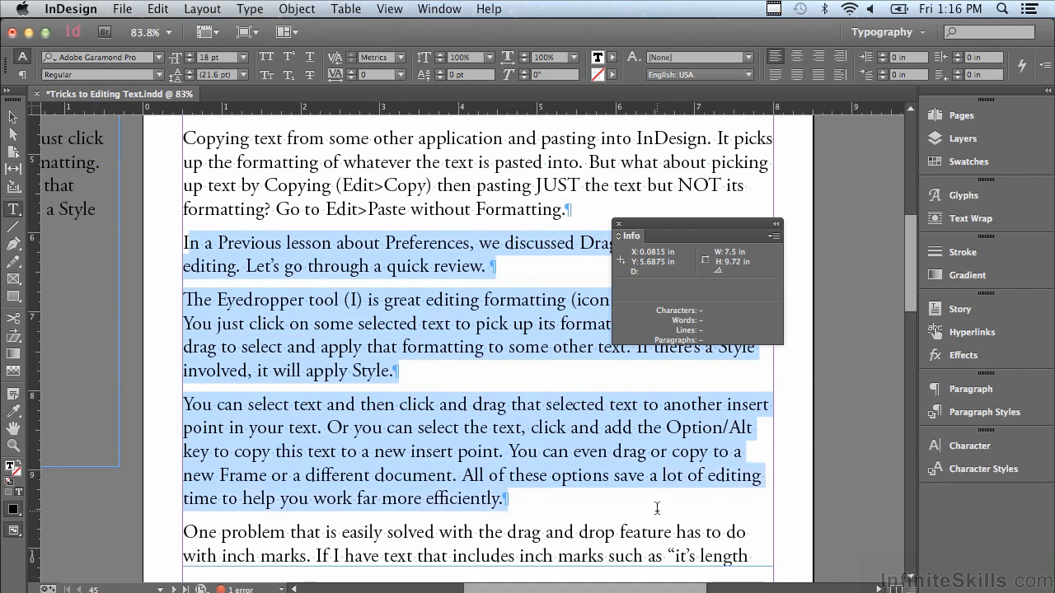